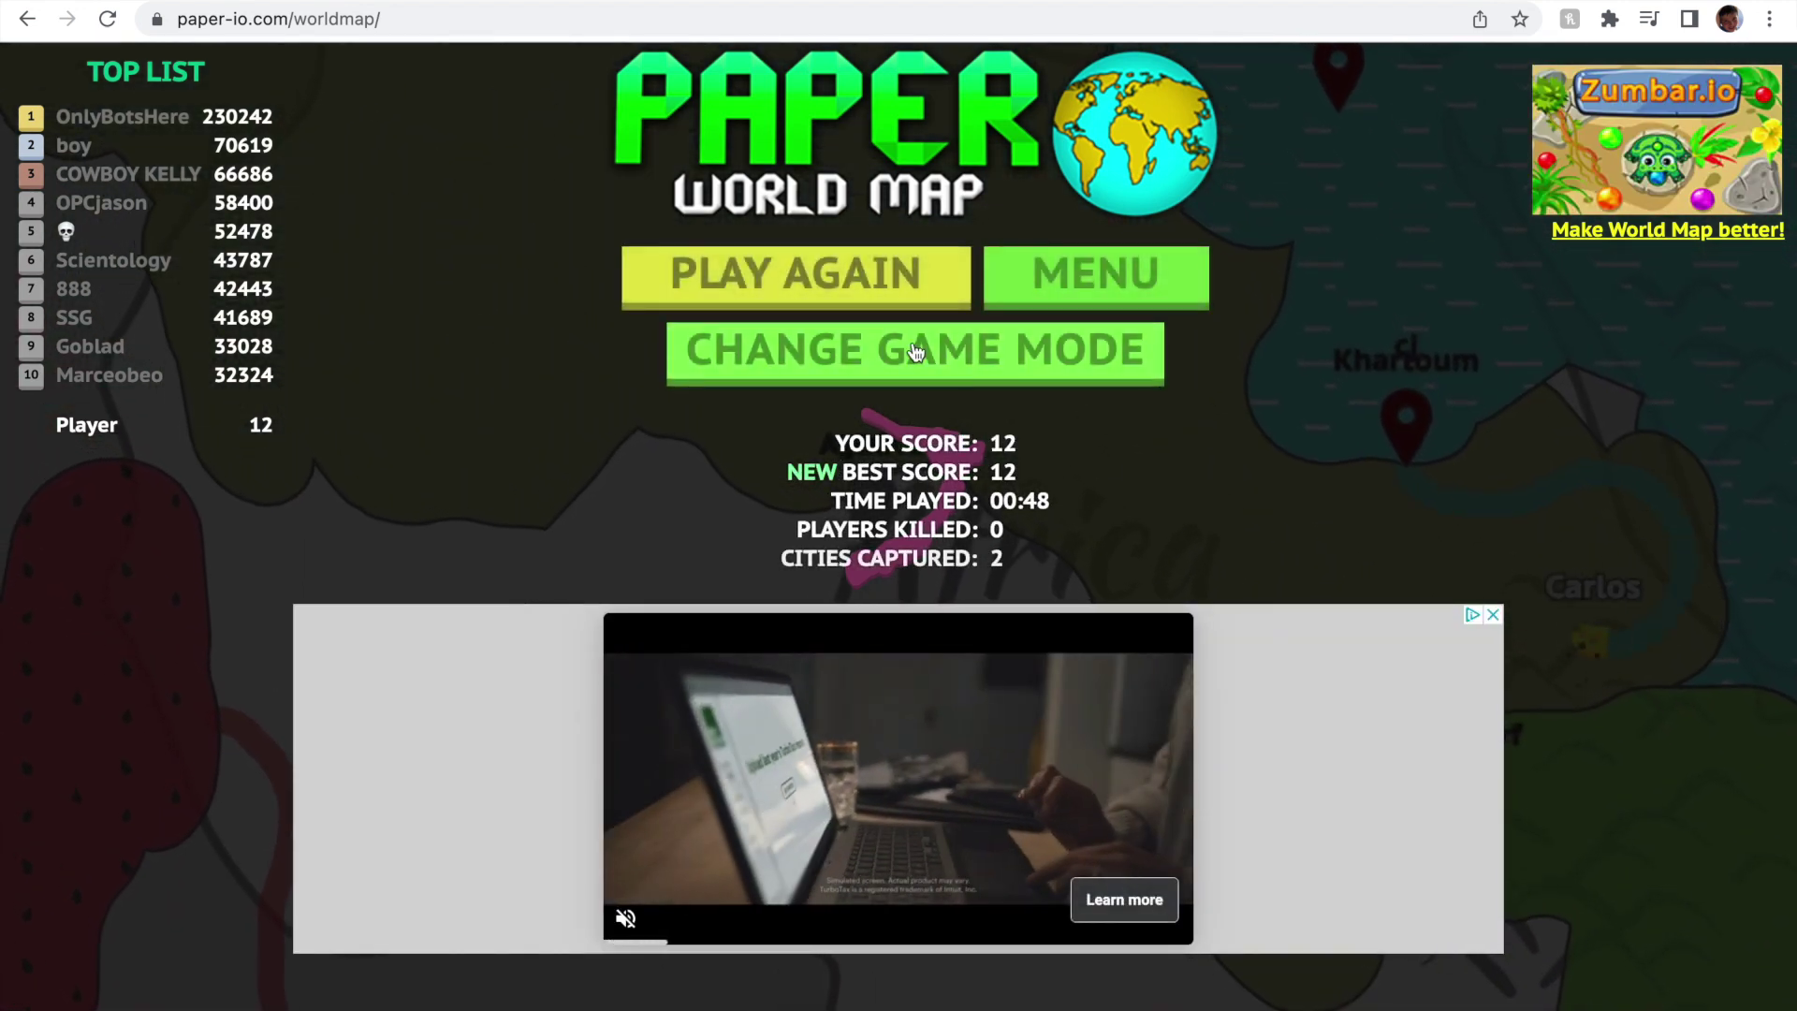
- Start a World Map round and steer arrow-key loops out and back to claim territory
left_click(868, 284)
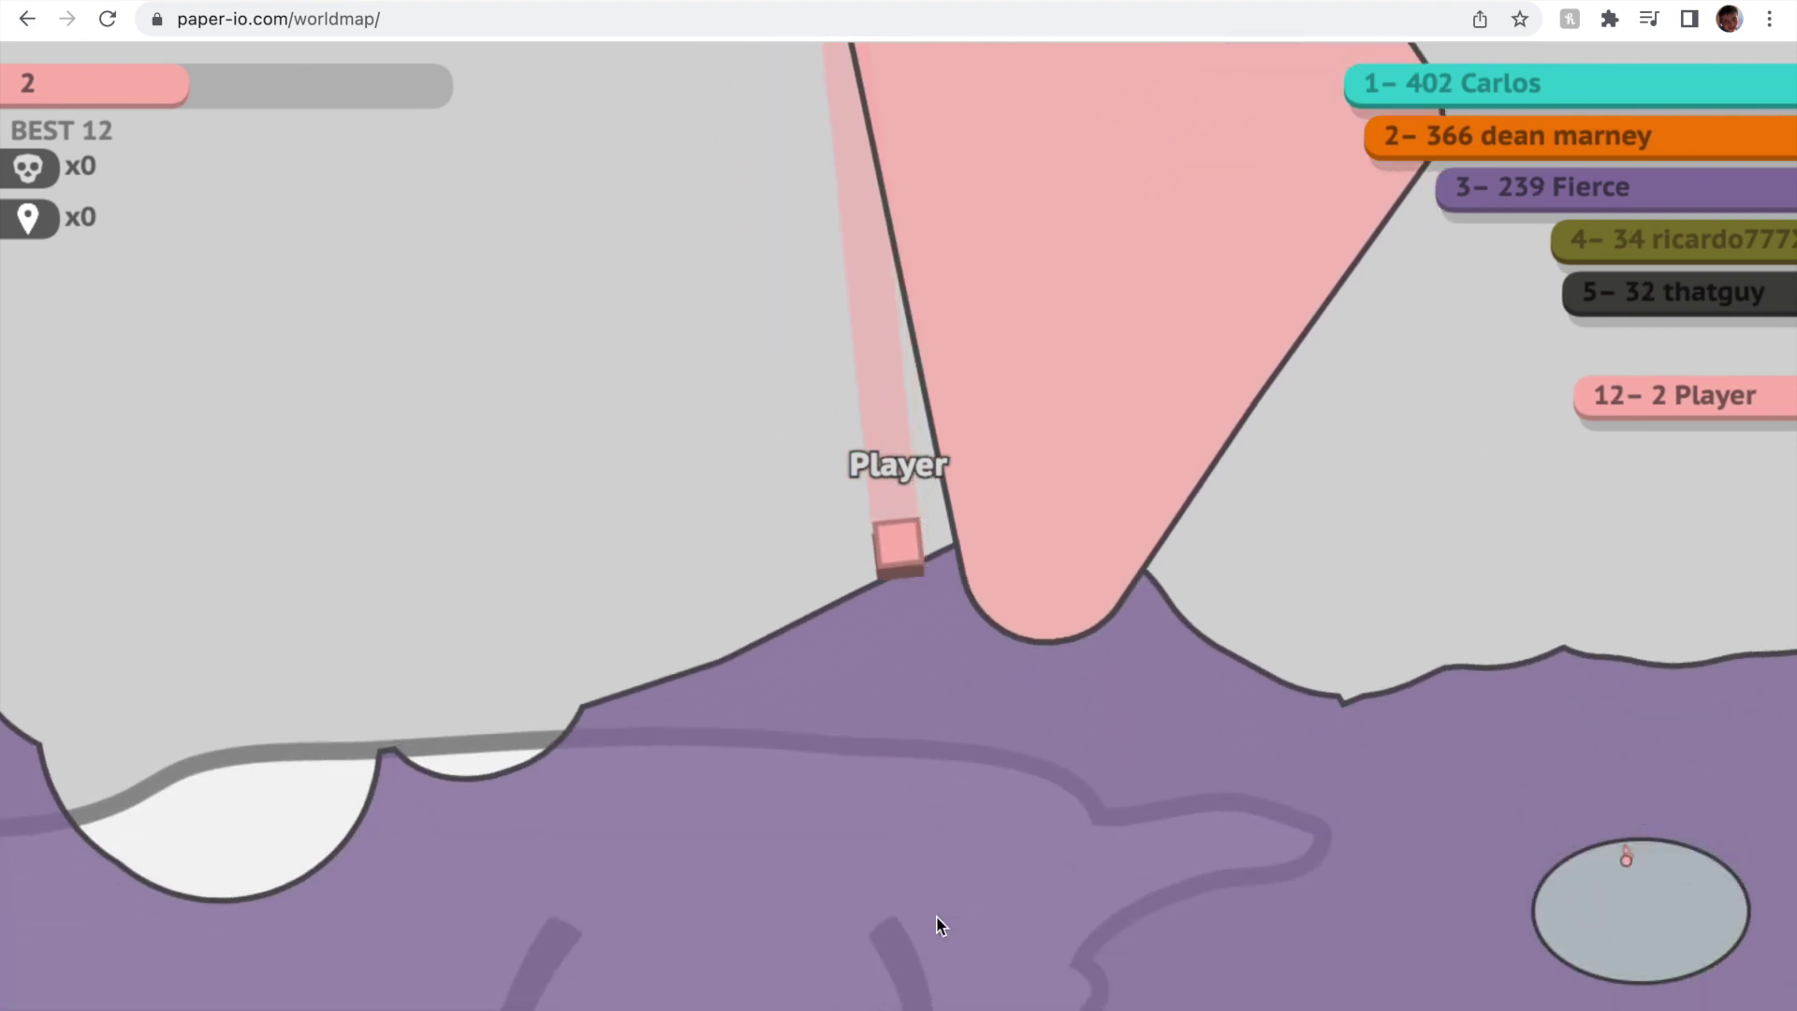
key("Right")
key("Up")
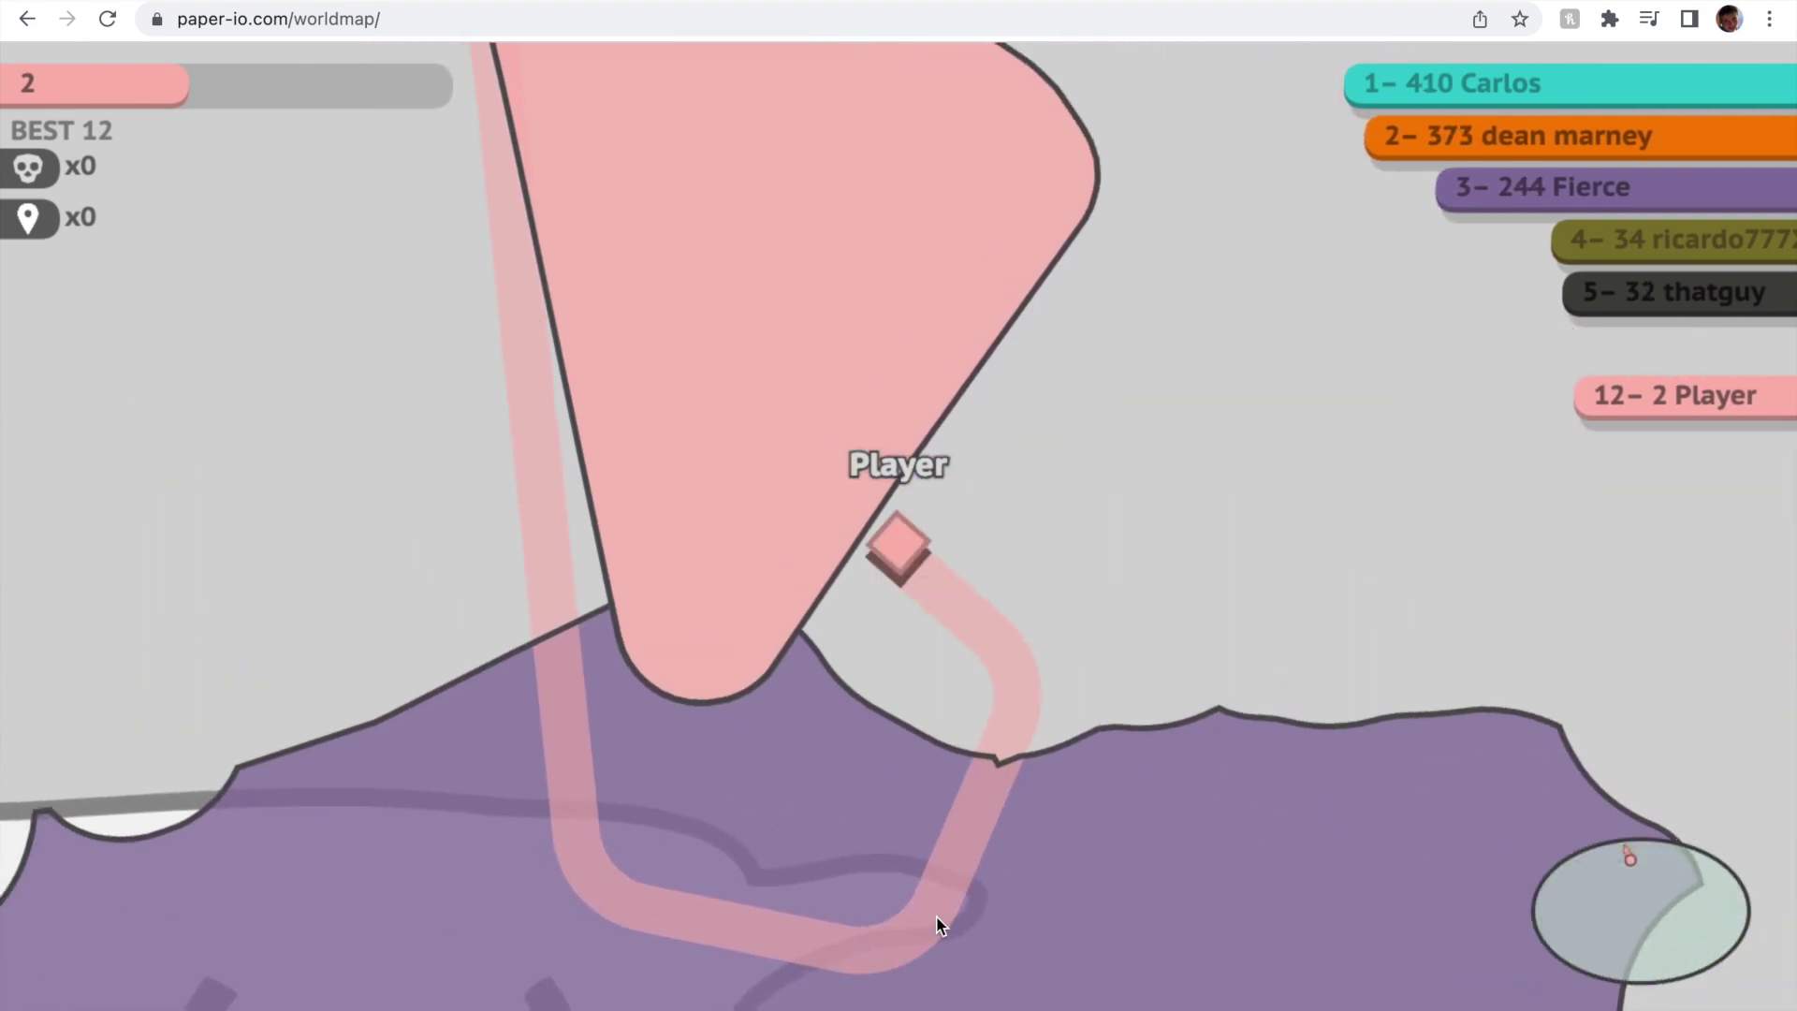
key("Down")
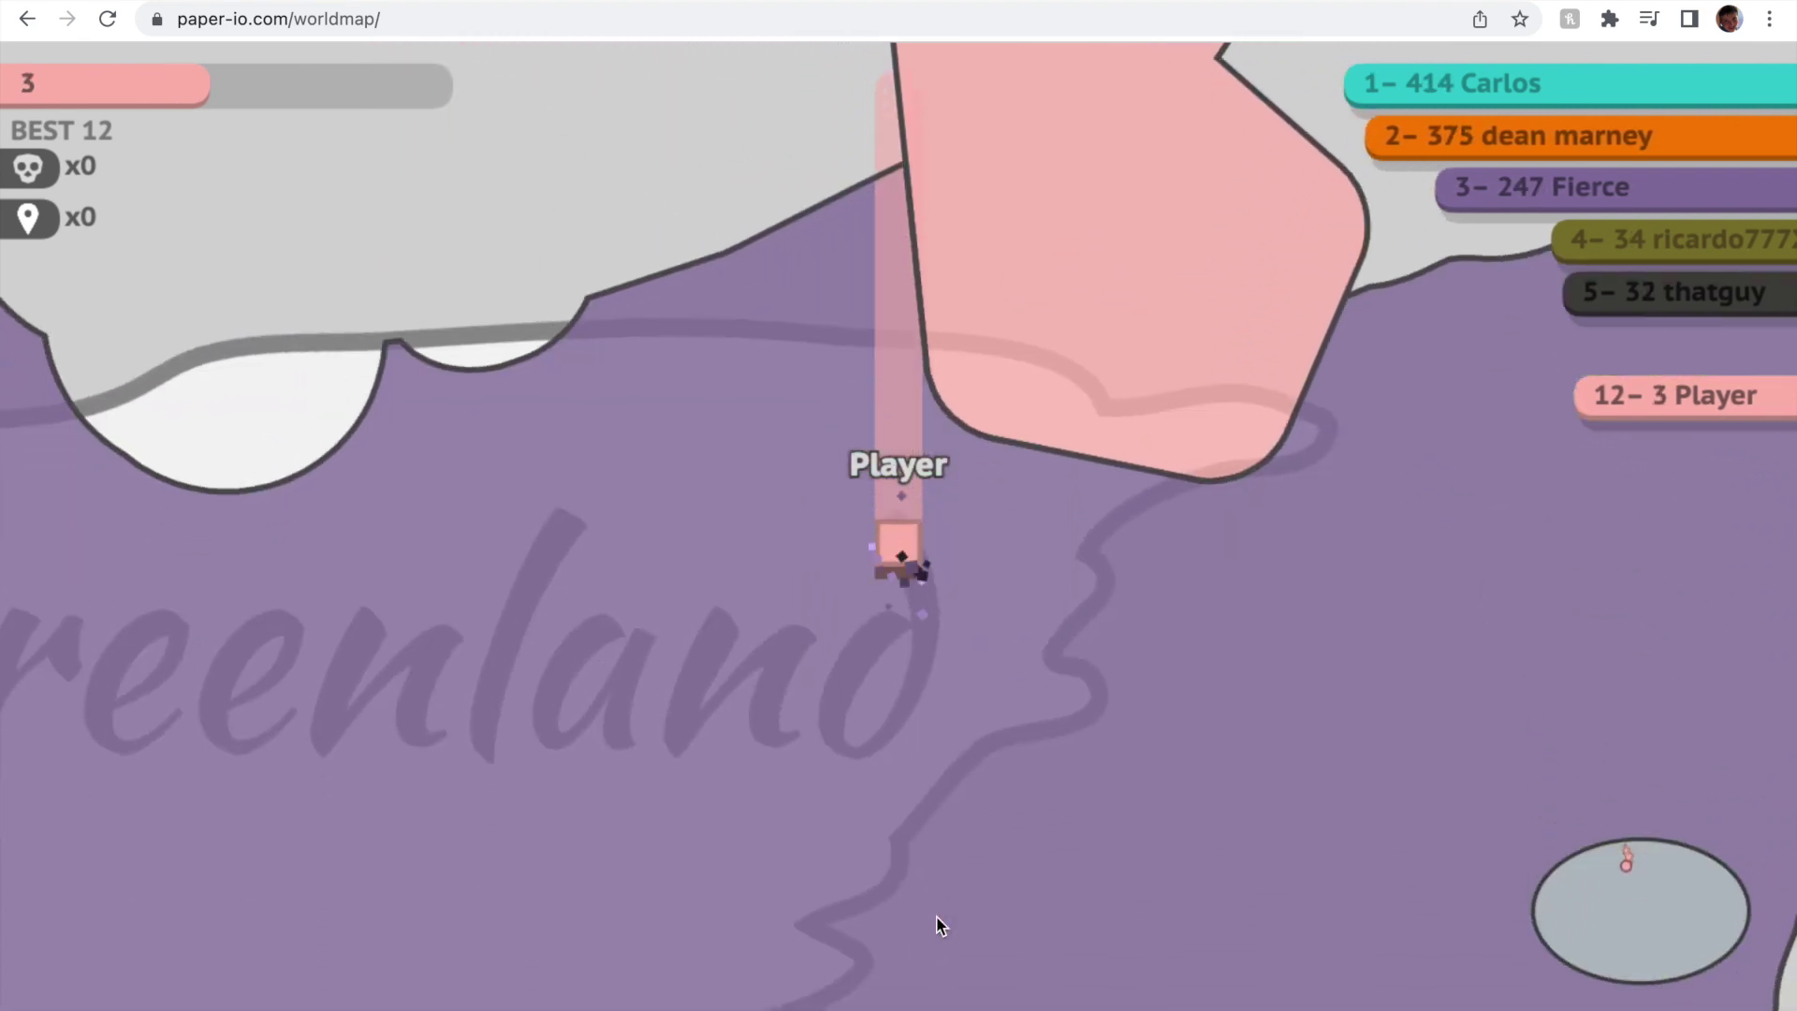
key("Right")
key("Up")
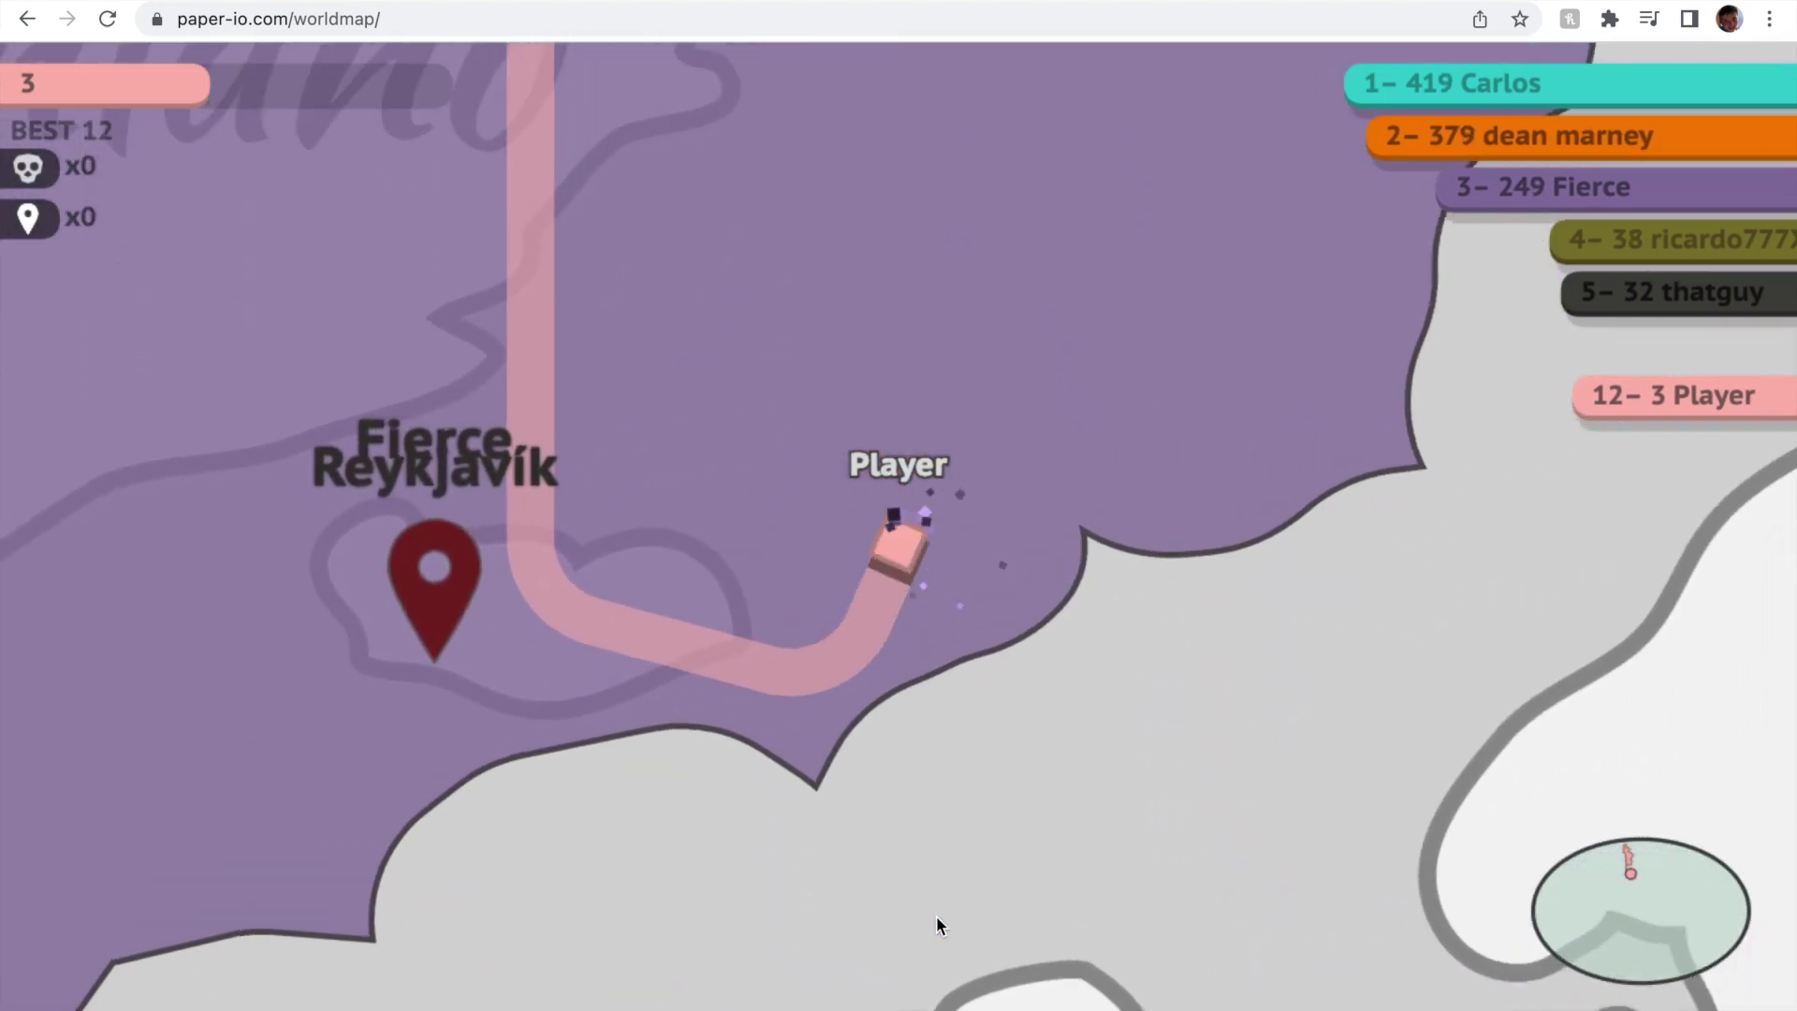
key("Left")
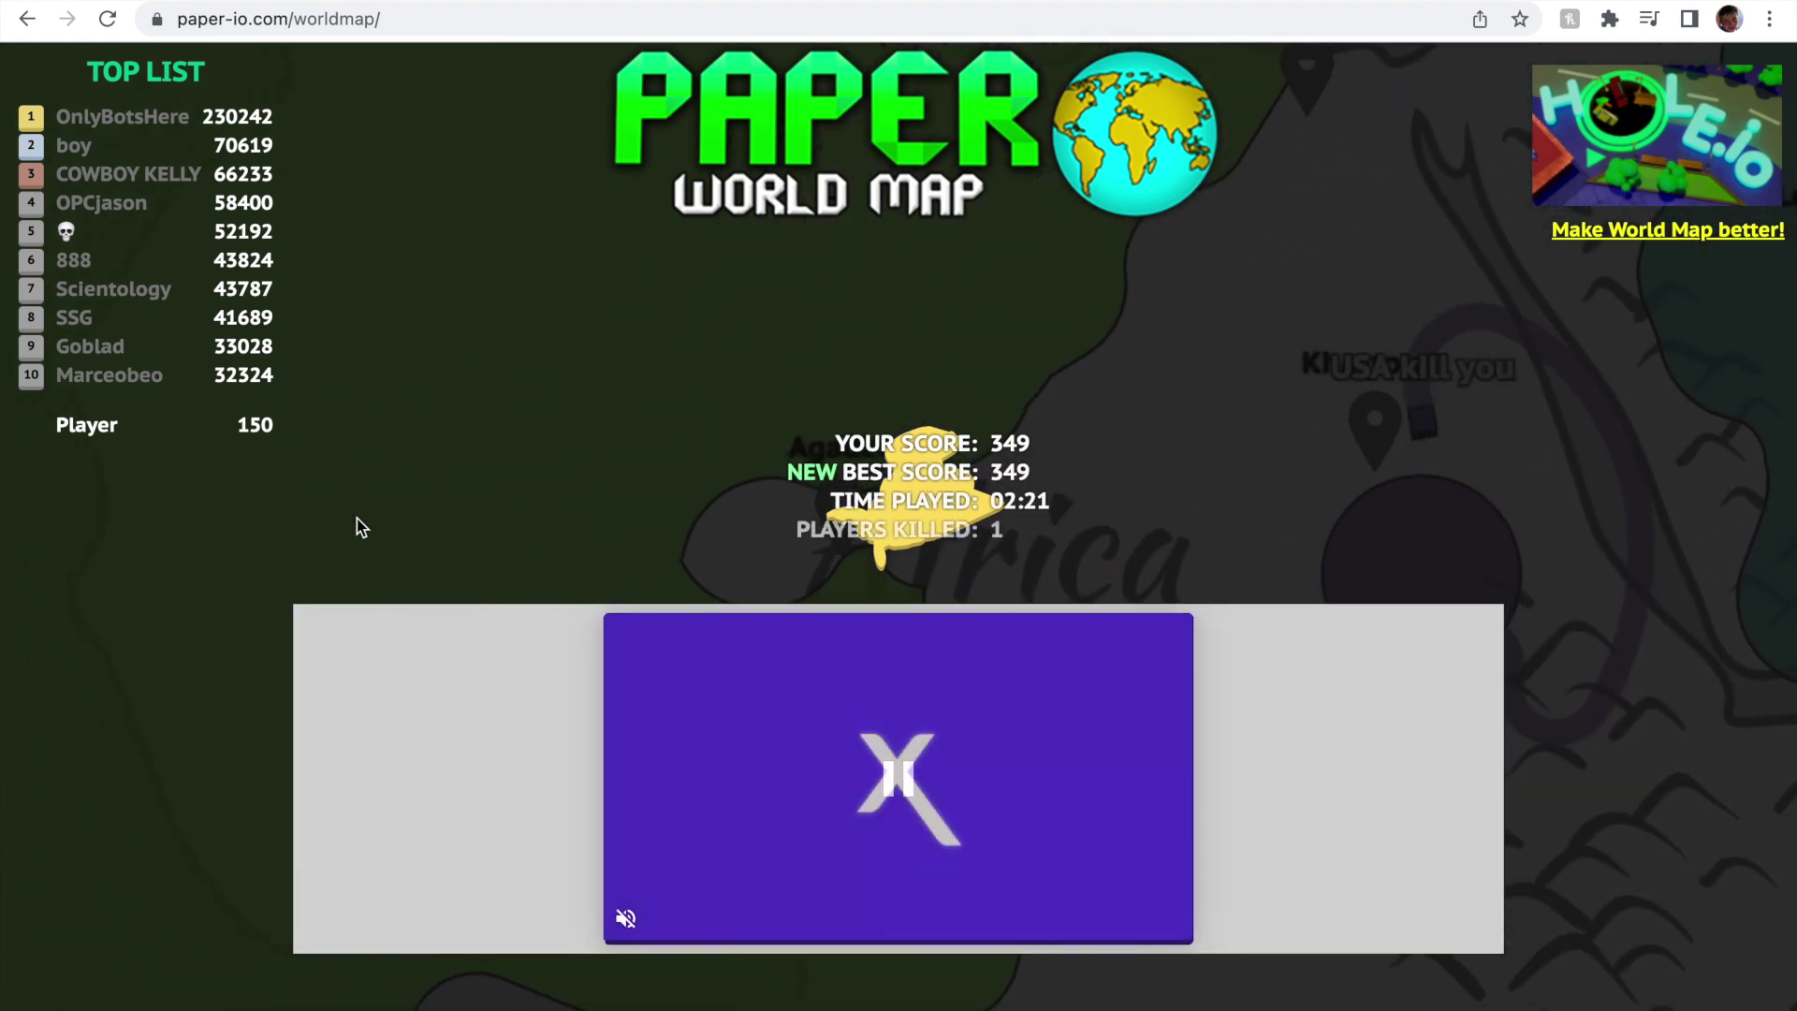
- Start back-to-back World Map rounds, then start another round after dying
left_click(884, 272)
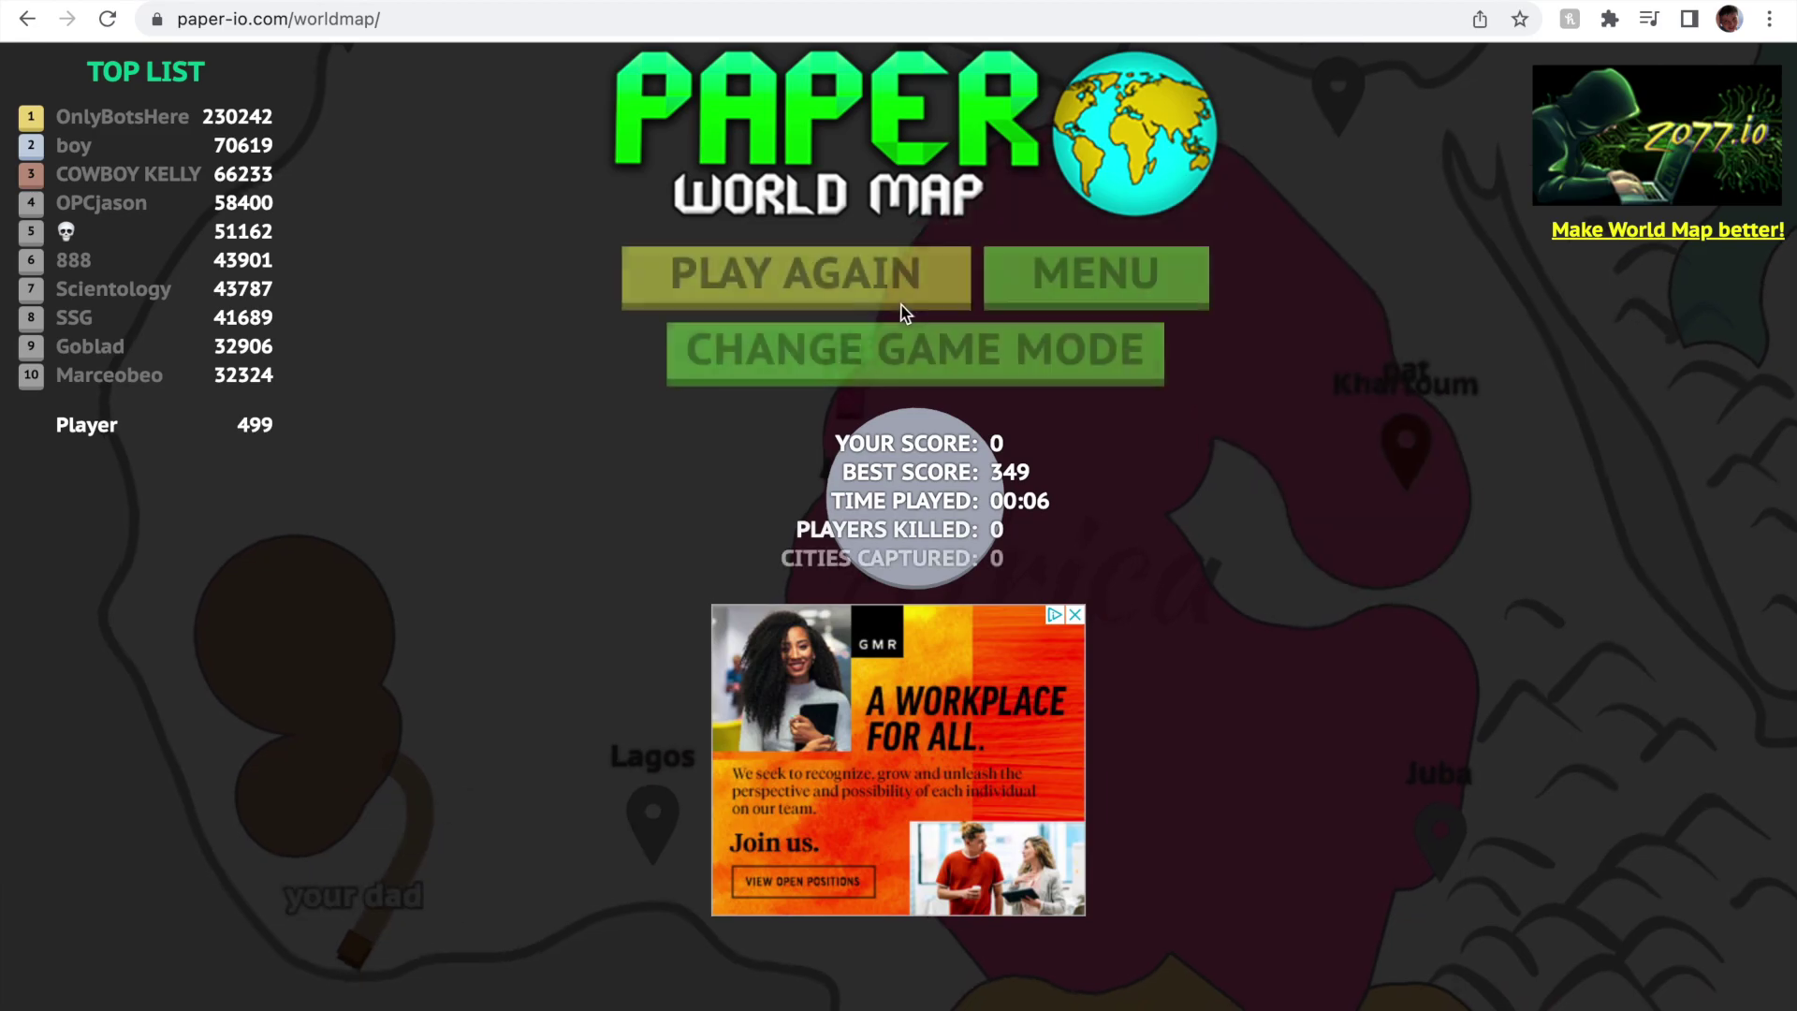
left_click(901, 277)
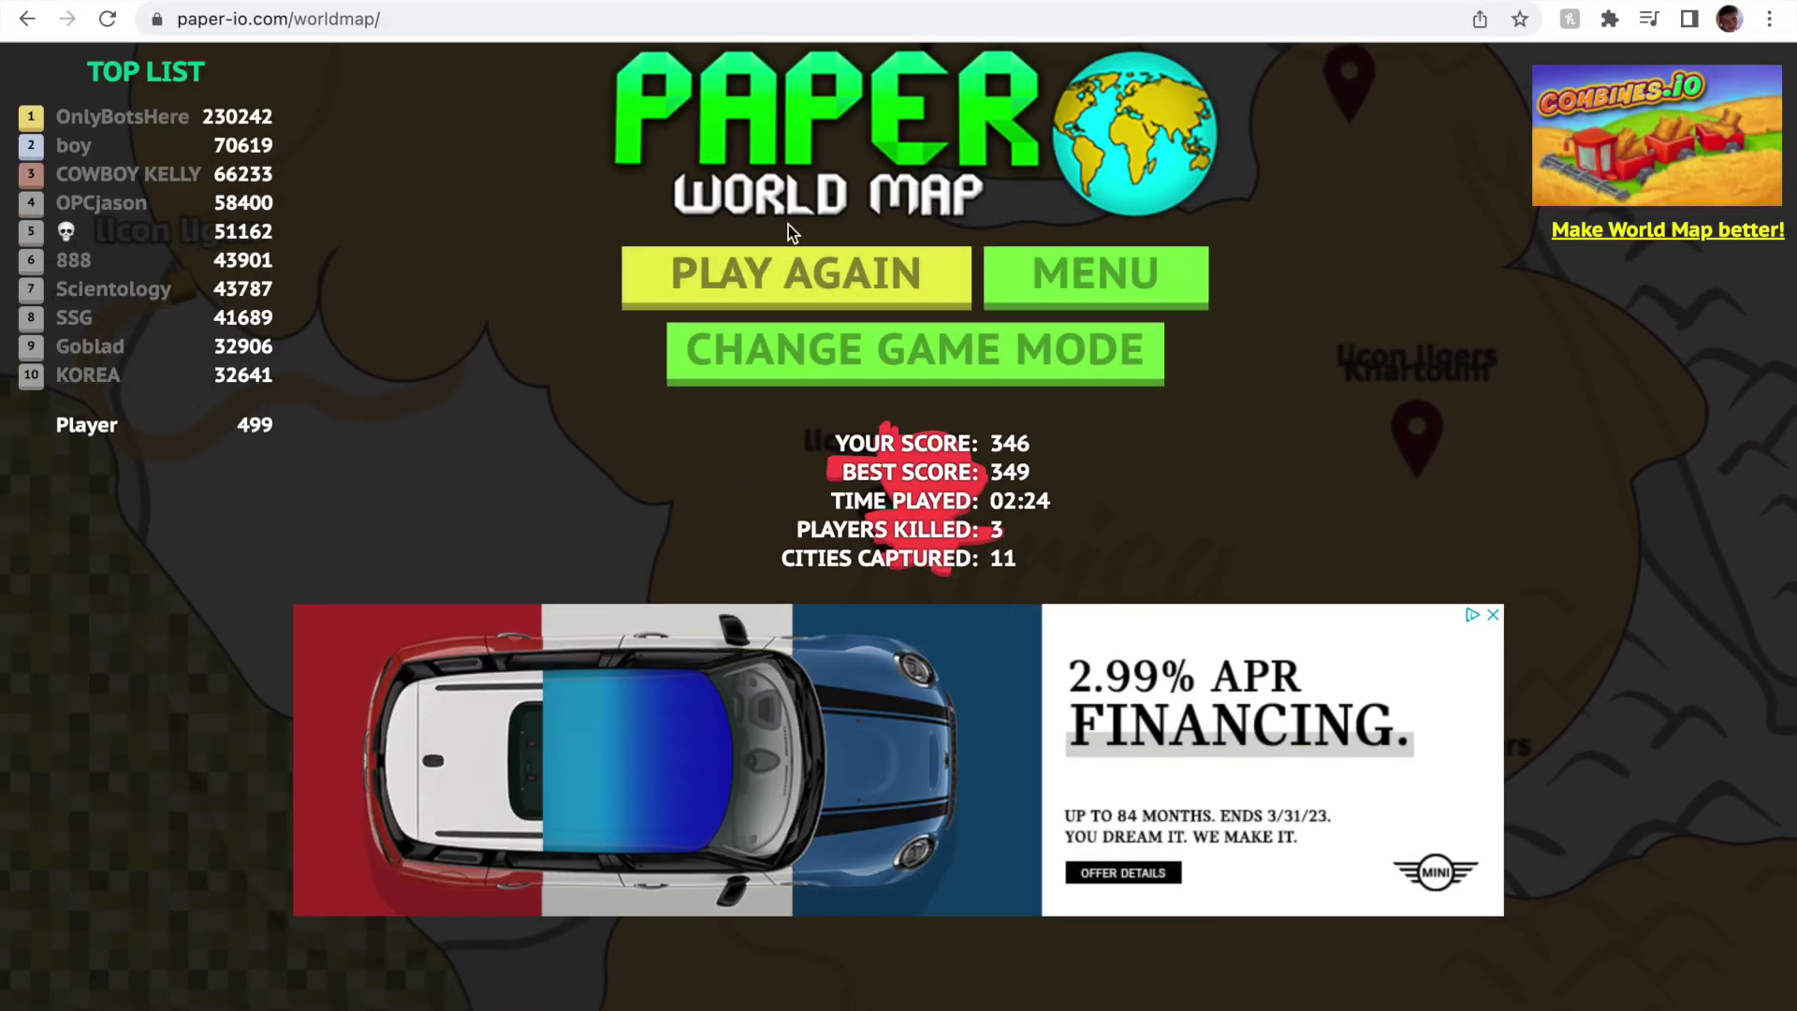
left_click(773, 265)
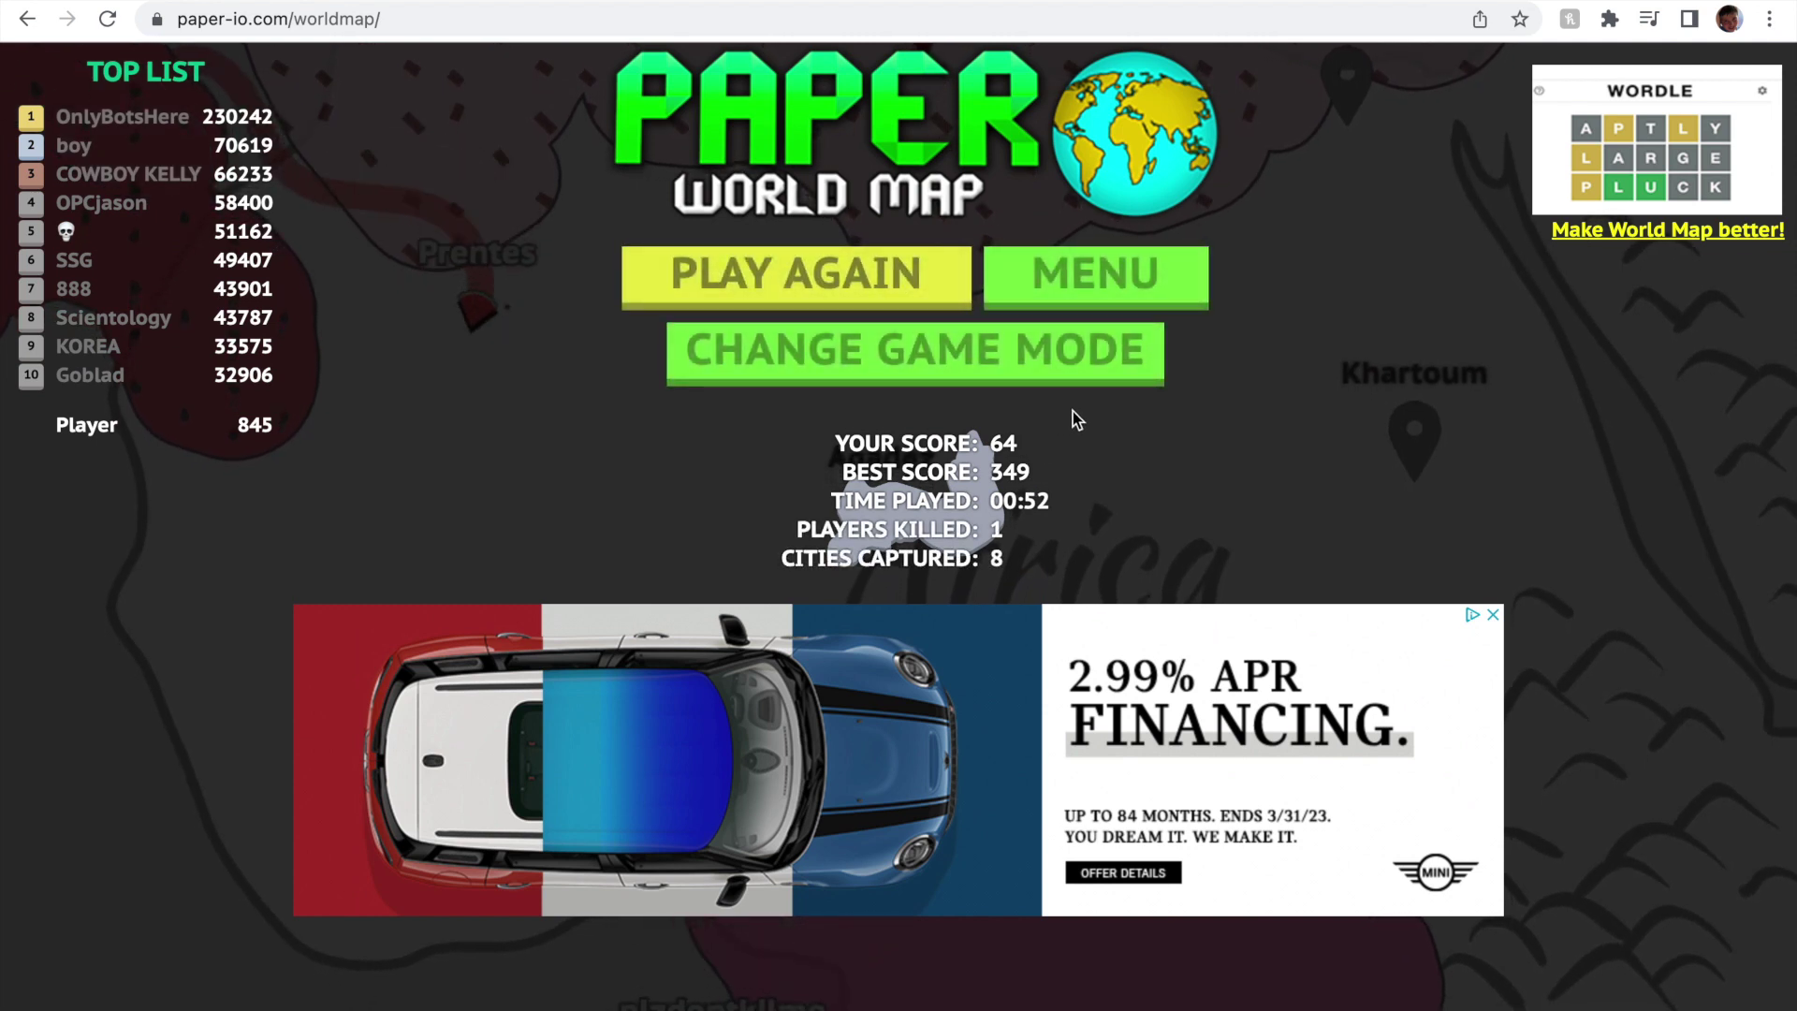
- Leave the World Map results screen to pick a different game mode
left_click(1032, 354)
- Switch to World Conflict mode and pick Zambia as the country to fight for
left_click(846, 452)
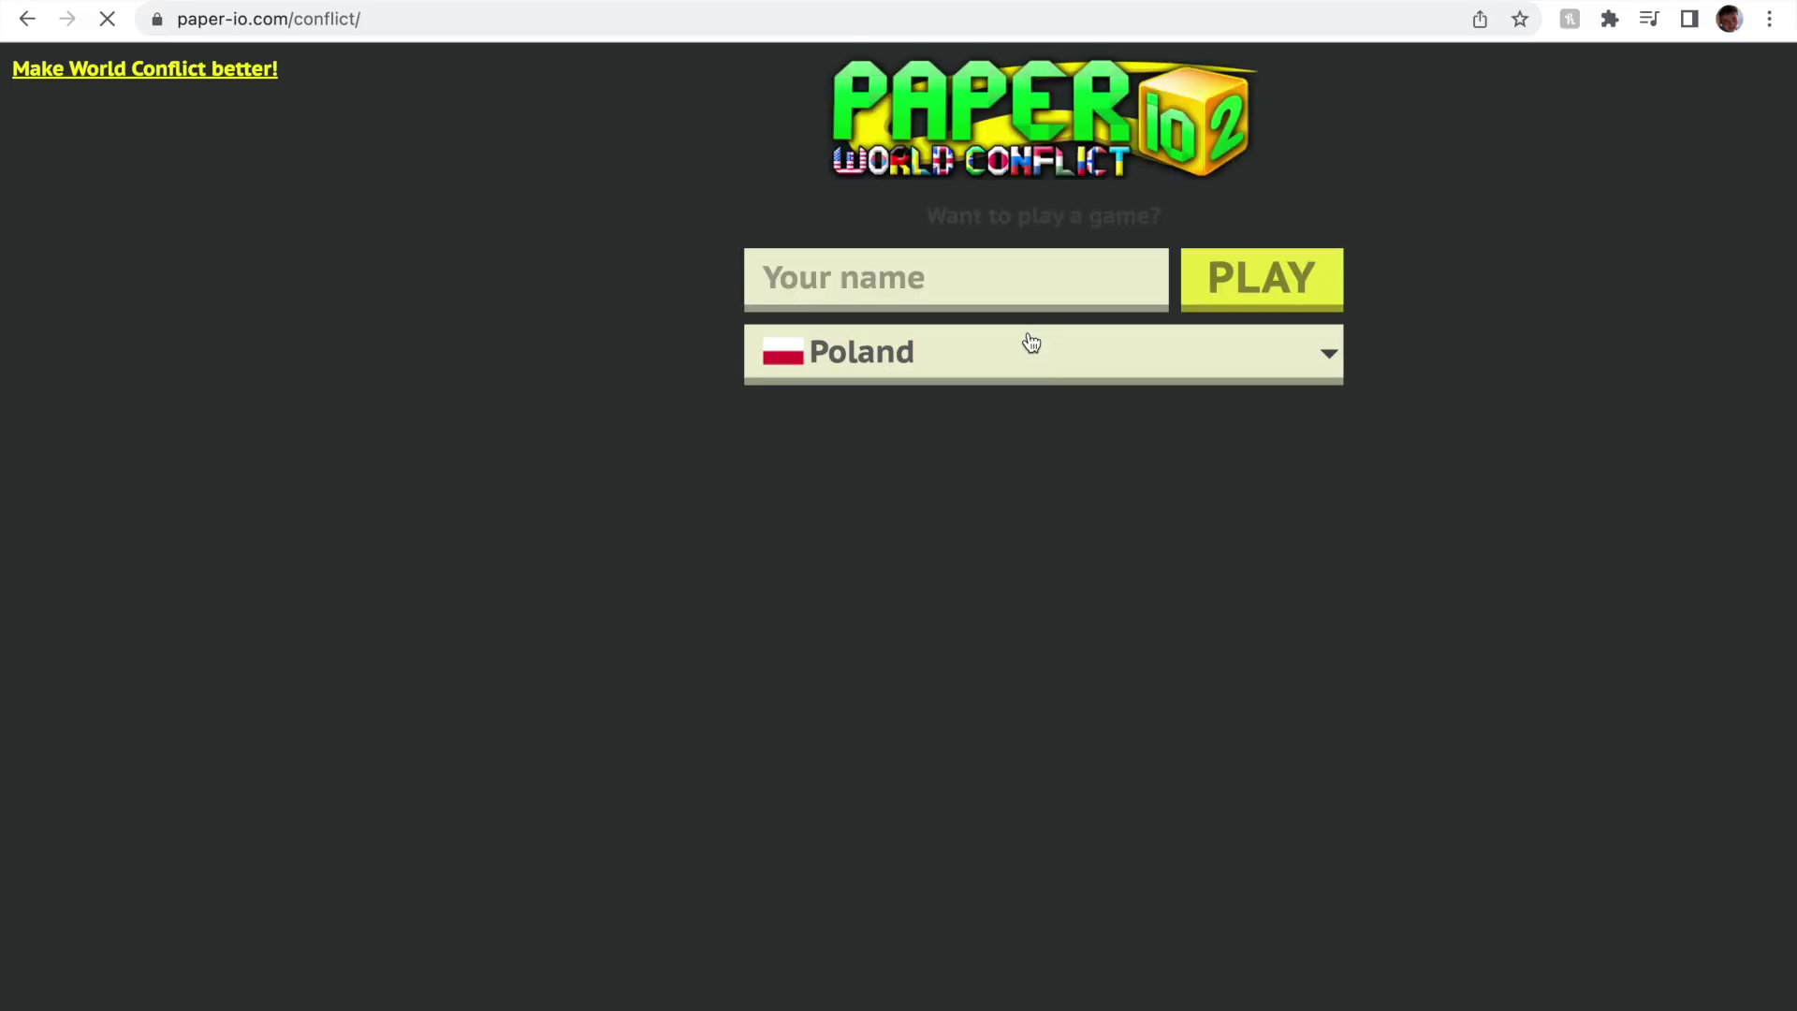
left_click(975, 357)
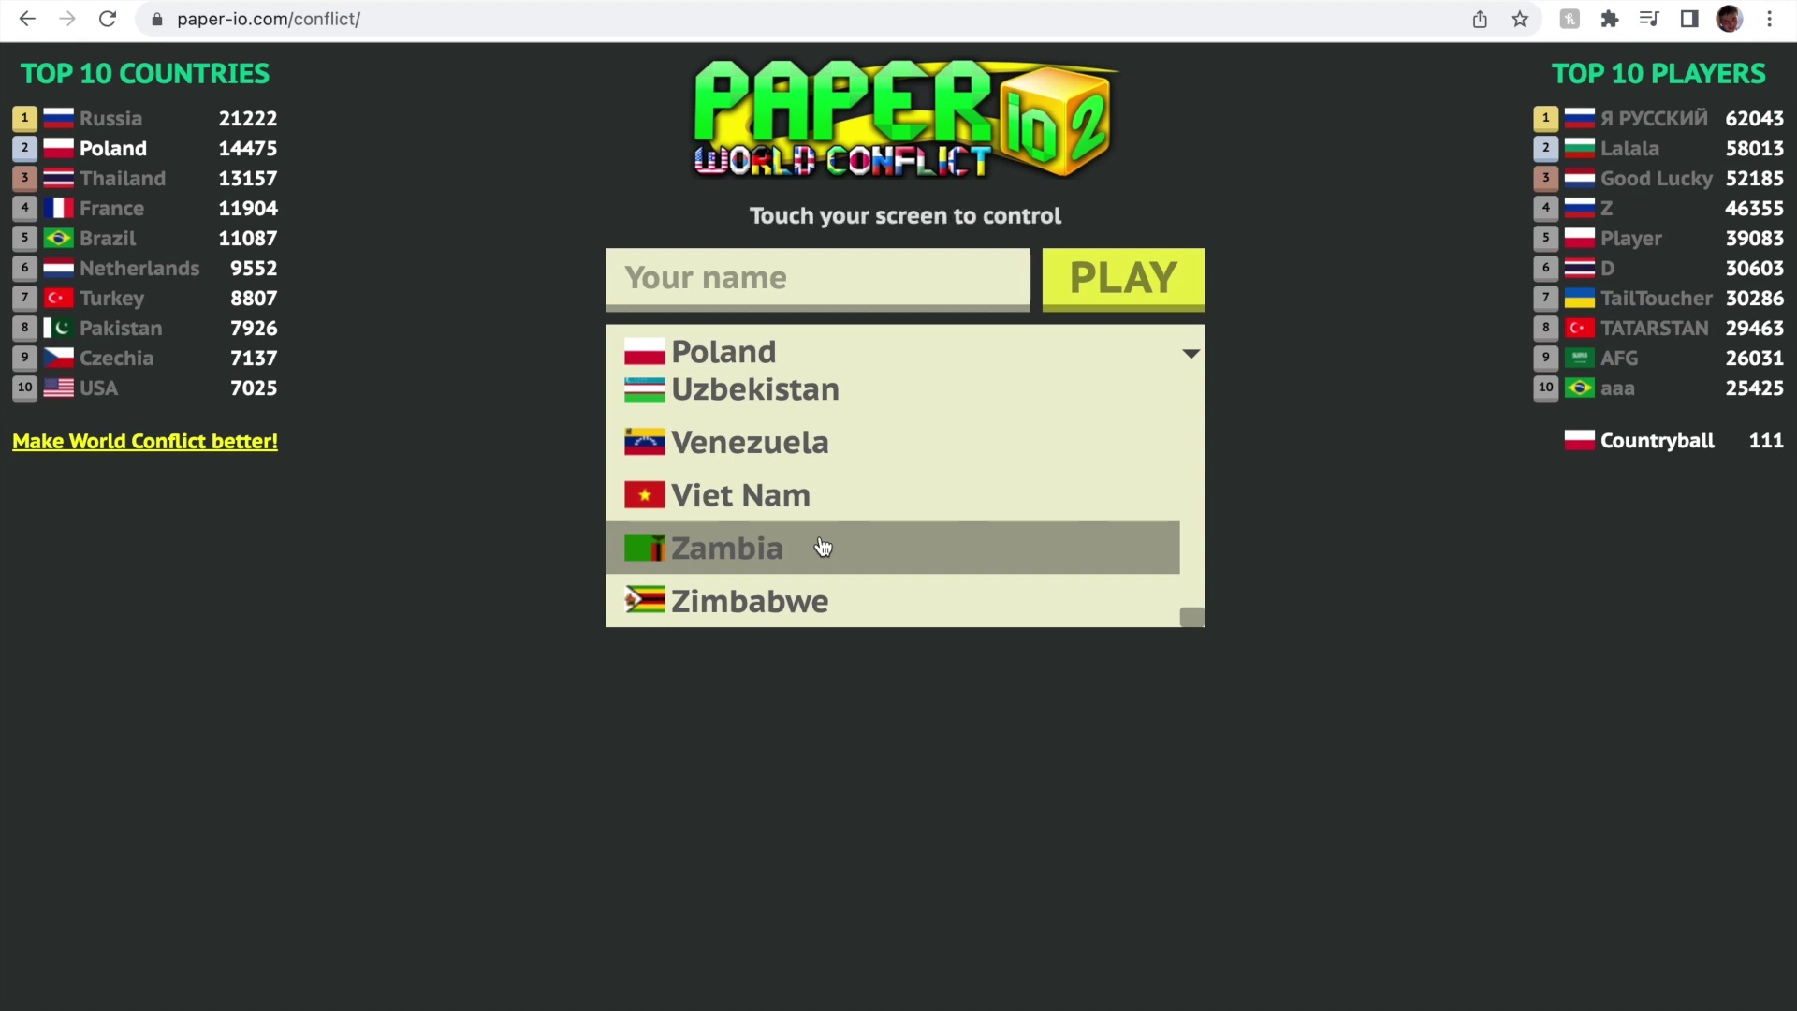
left_click(823, 546)
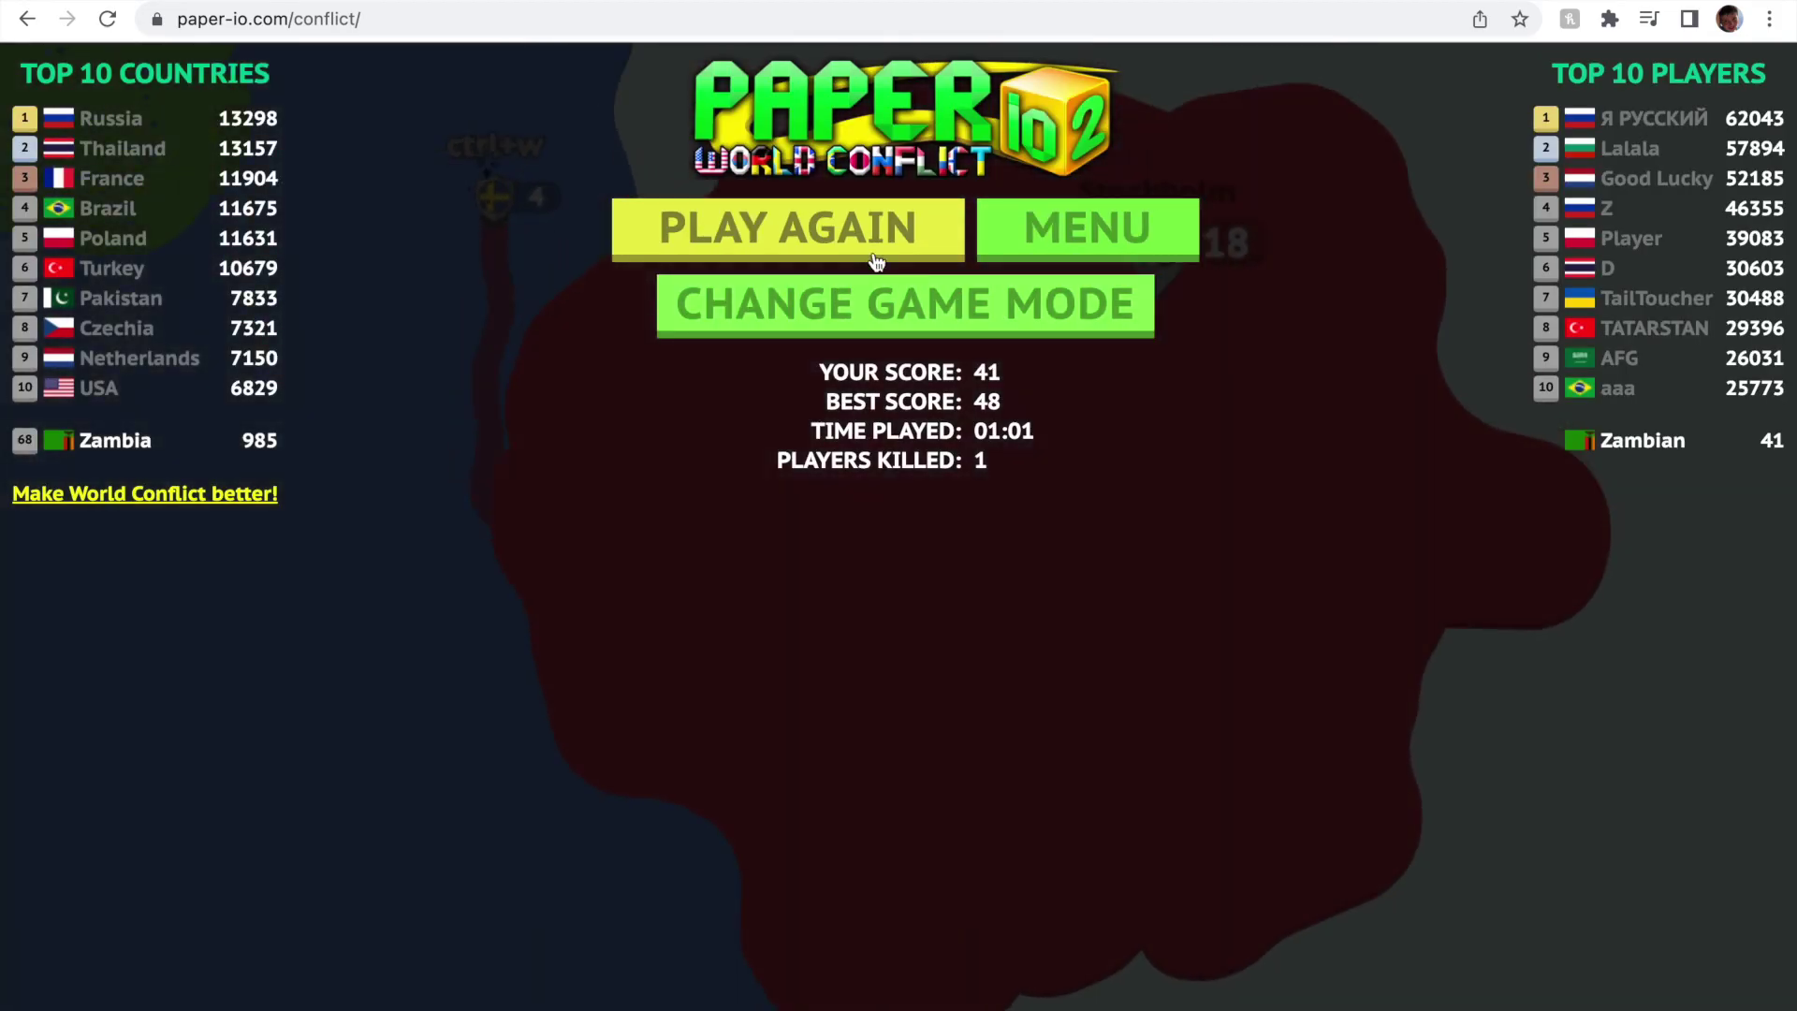
- Play a World Conflict round as Zambia, then start another one
left_click(864, 228)
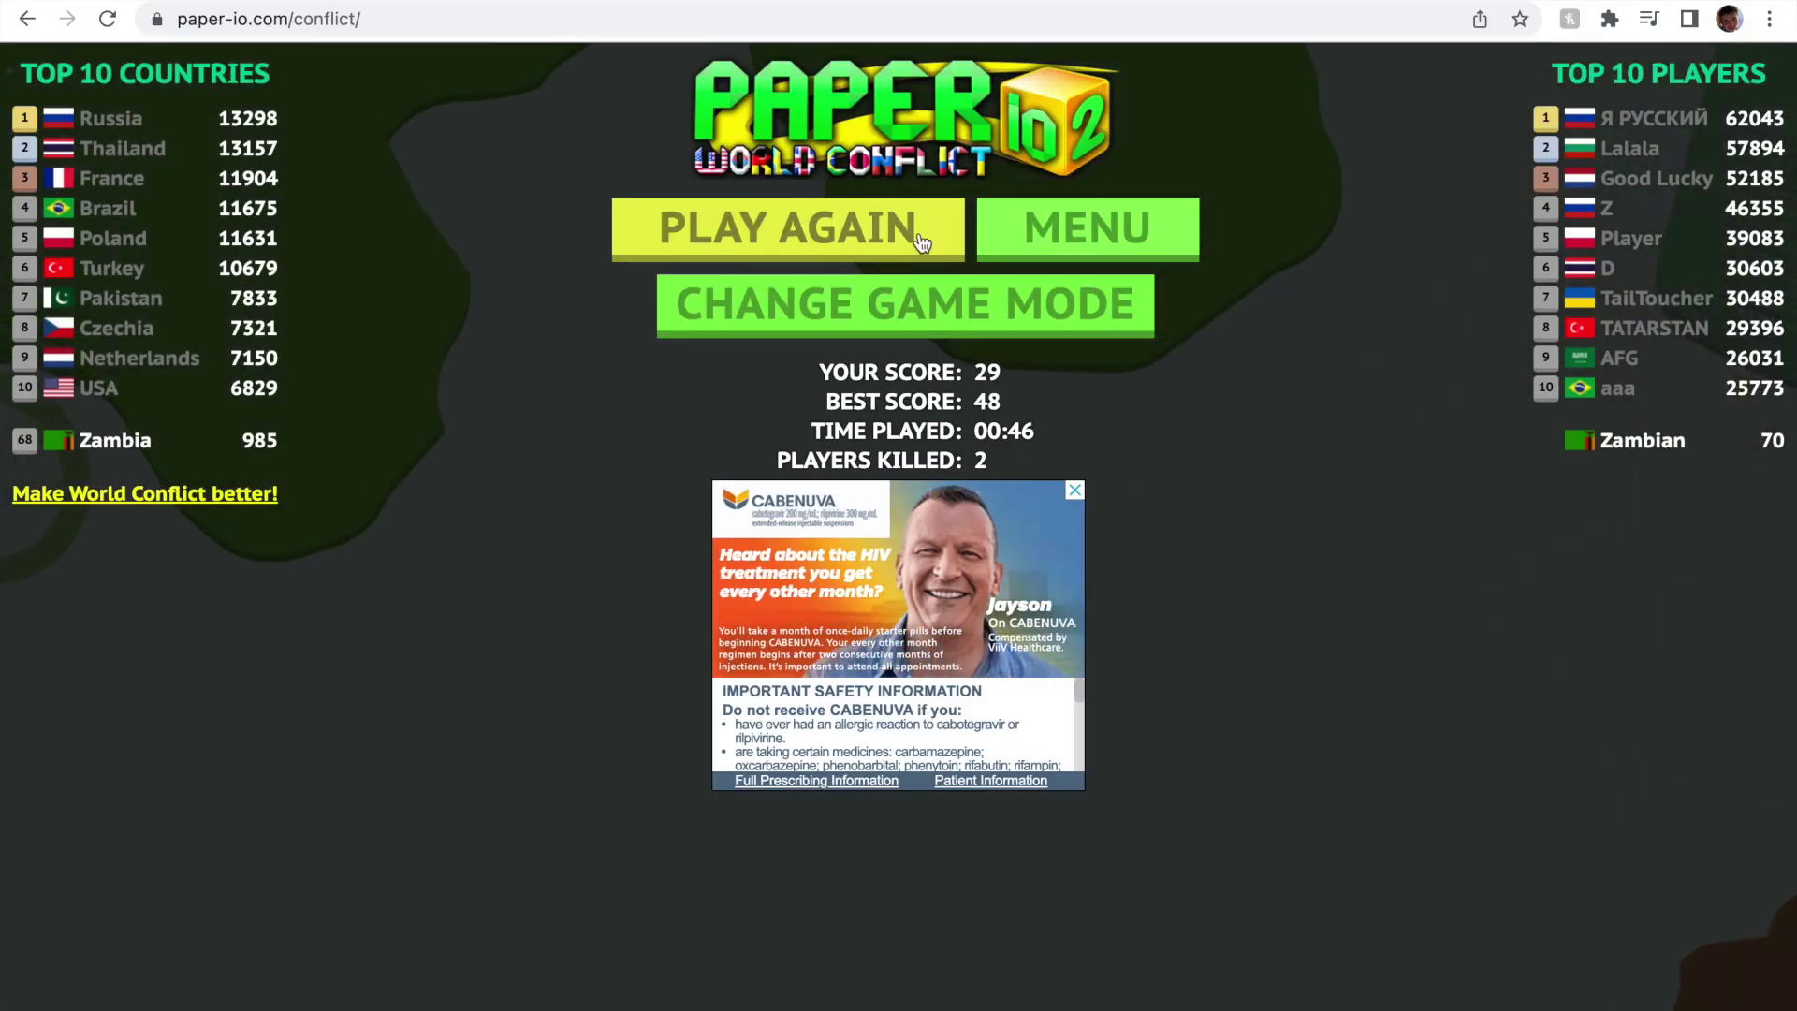
left_click(886, 239)
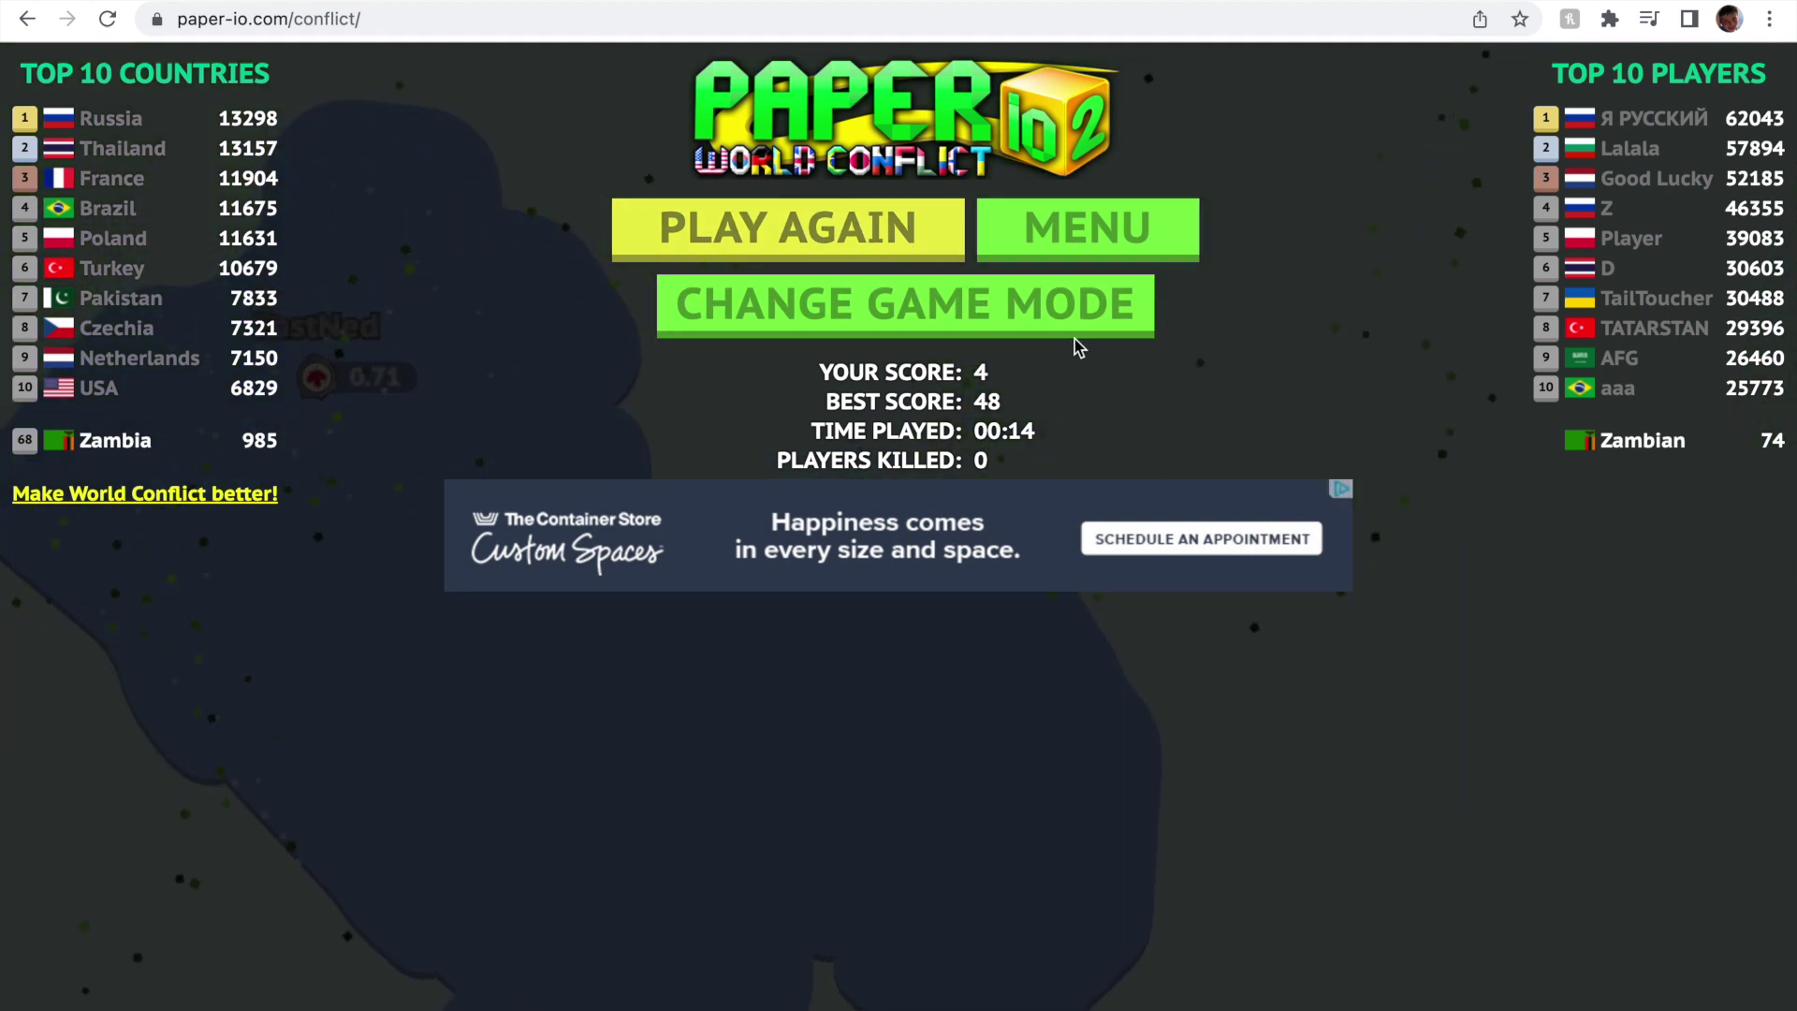
- Start a fresh World Conflict round as Zambia after losing
left_click(890, 234)
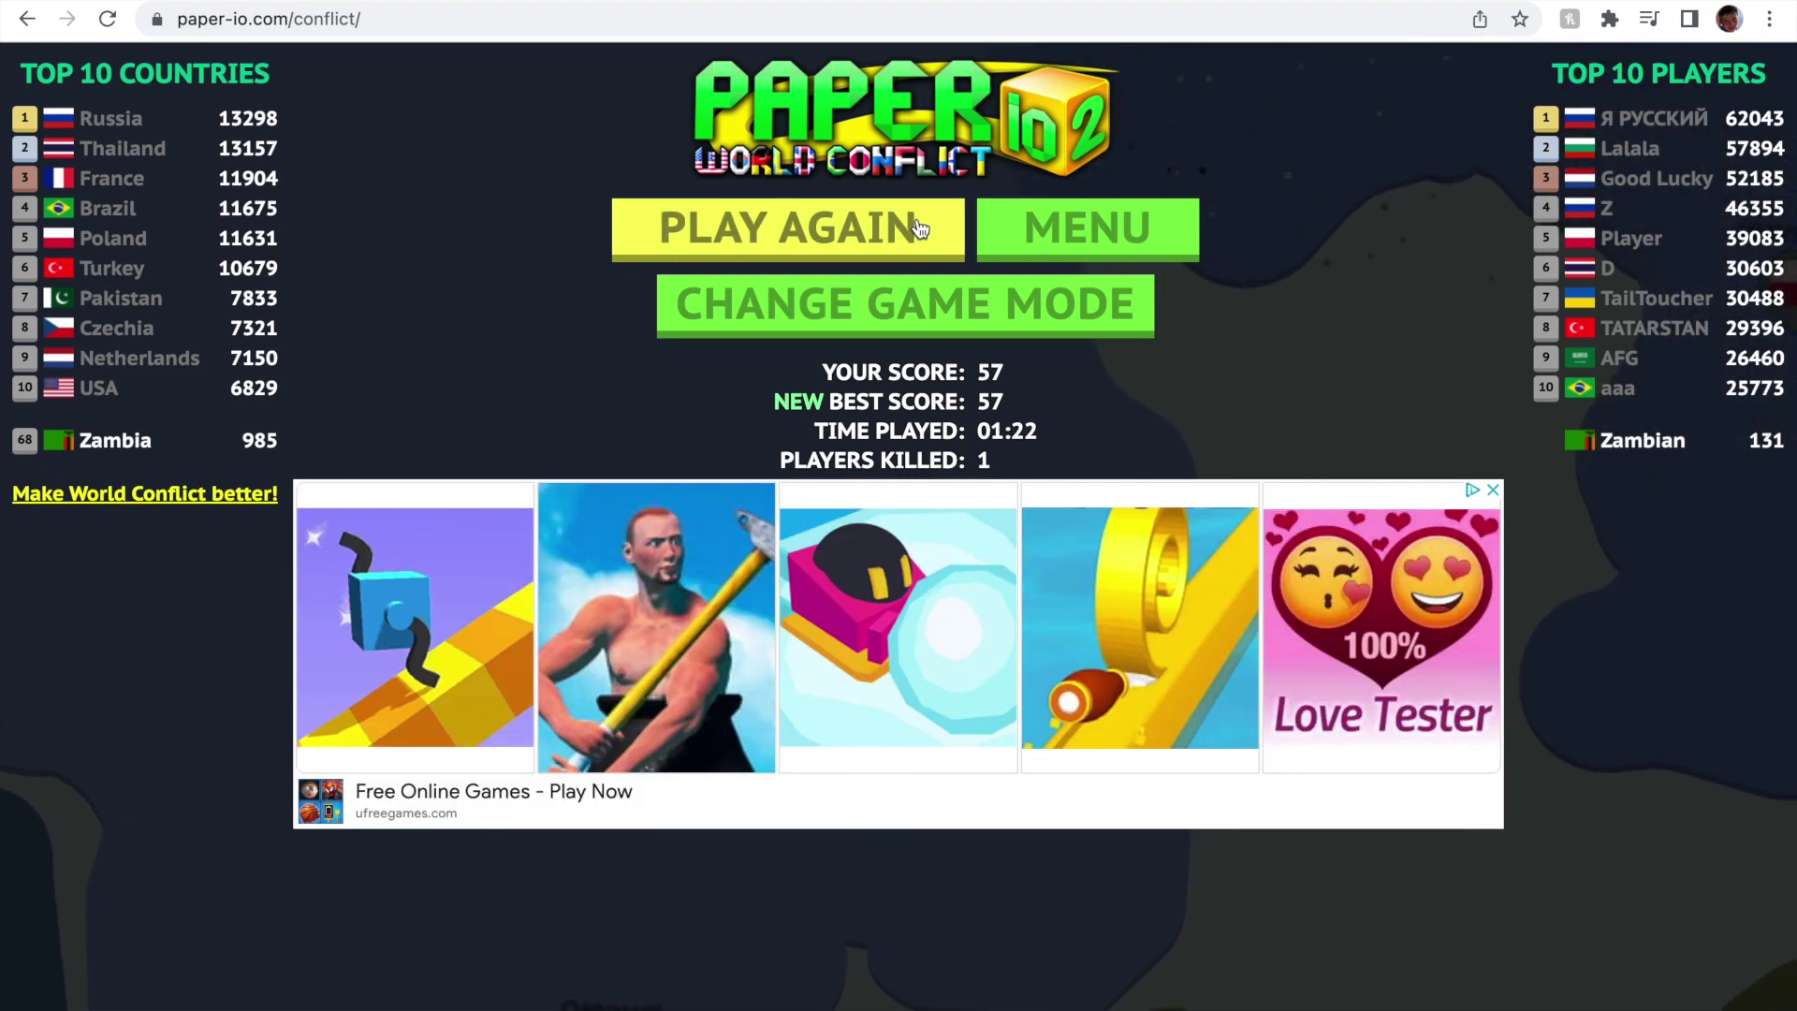
- Start a new Zambia round expanding outward from Lusaka
left_click(917, 228)
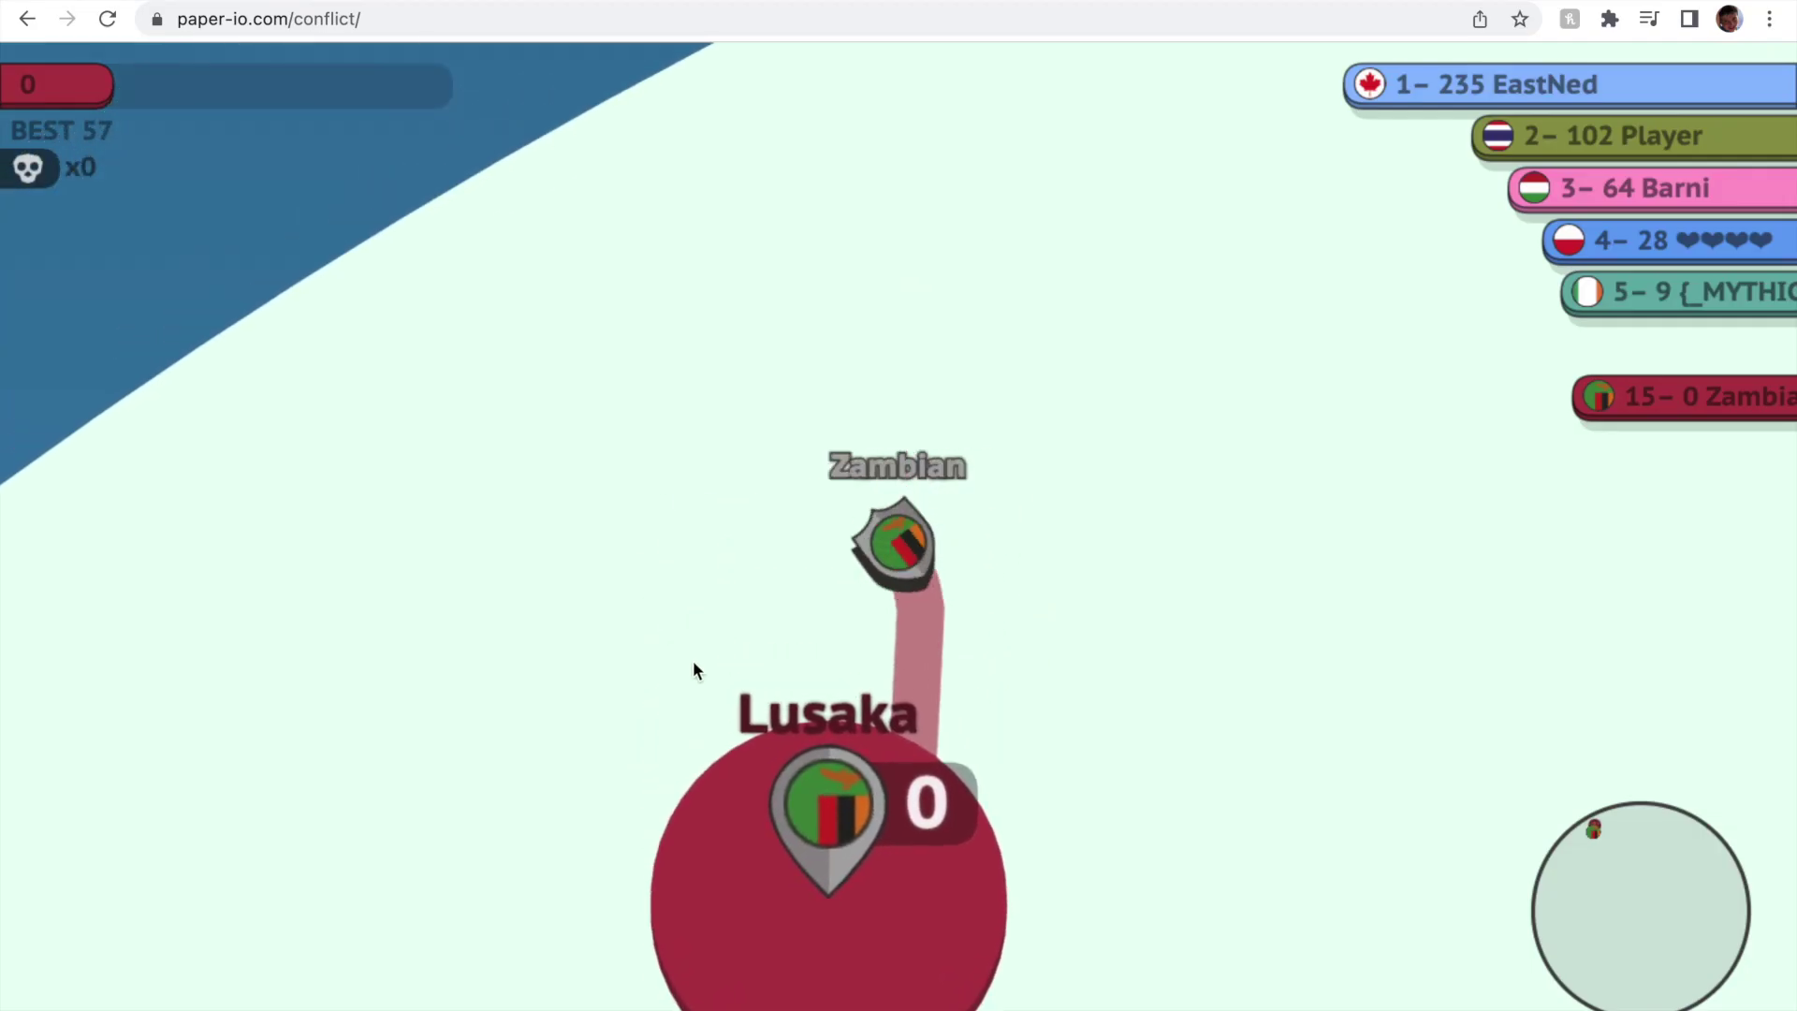